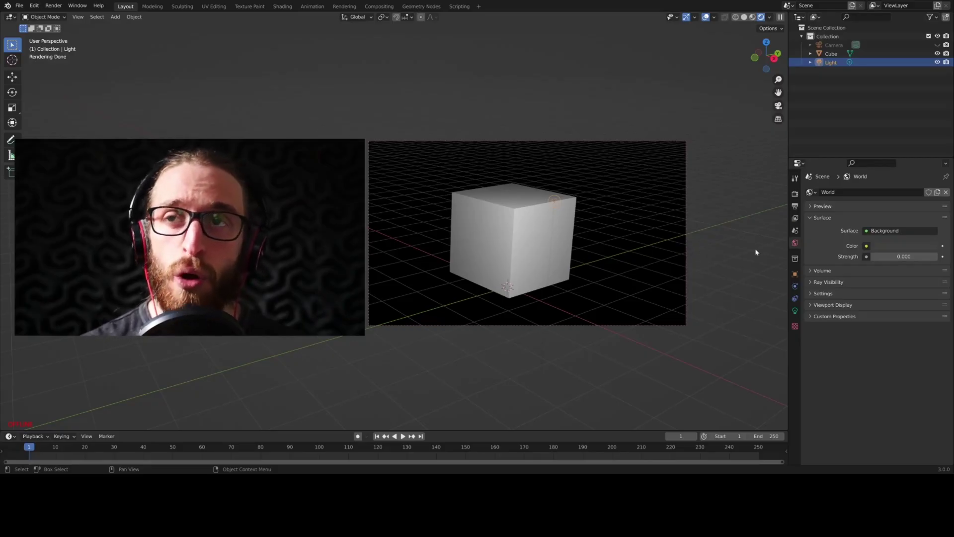
Switch the Properties editor to the Scene tab to reach the Hubs settings
{"action": "left_click", "coordinate": [795, 231]}
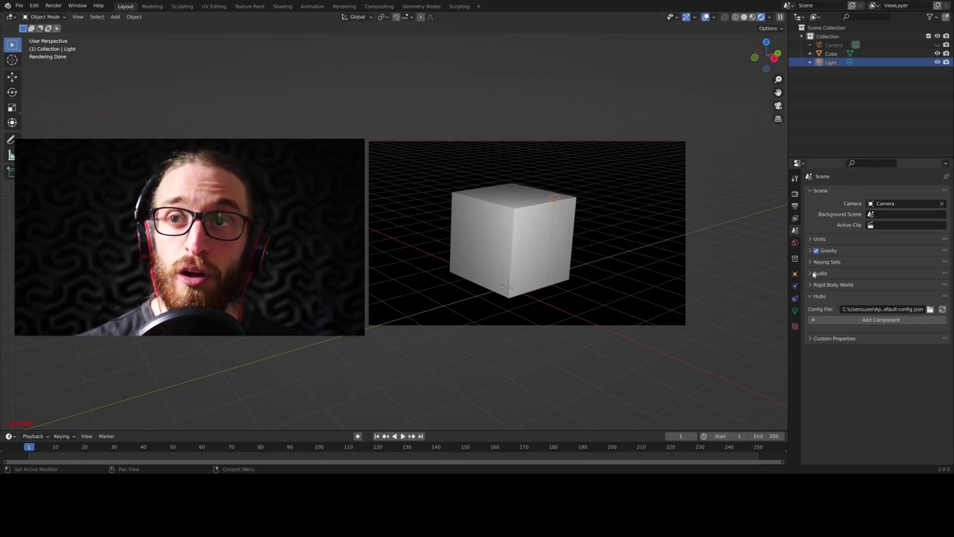
Add a Hubs Environment Settings component and check the Tone Mapping presets, keeping Blender 'Filmic'
{"action": "left_click", "coordinate": [884, 320]}
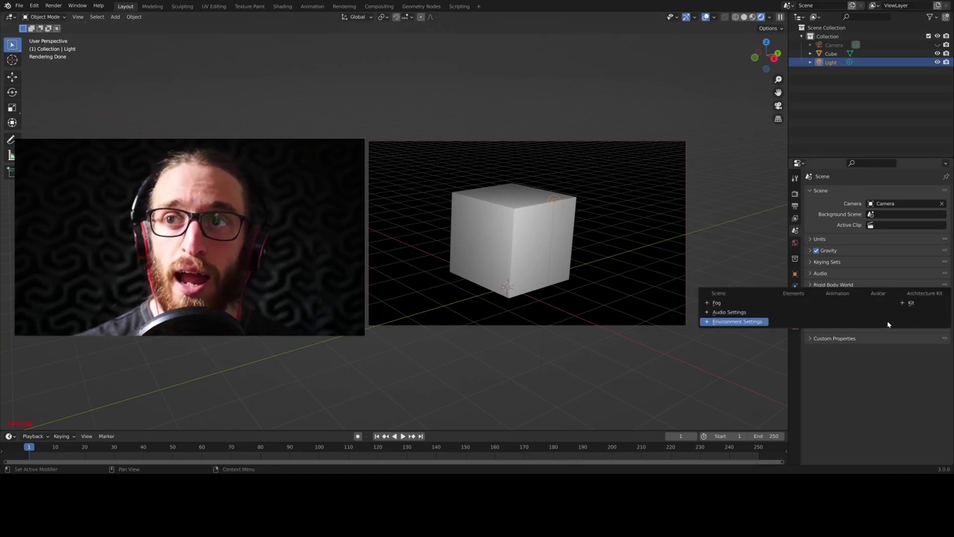
{"action": "left_click", "coordinate": [739, 321]}
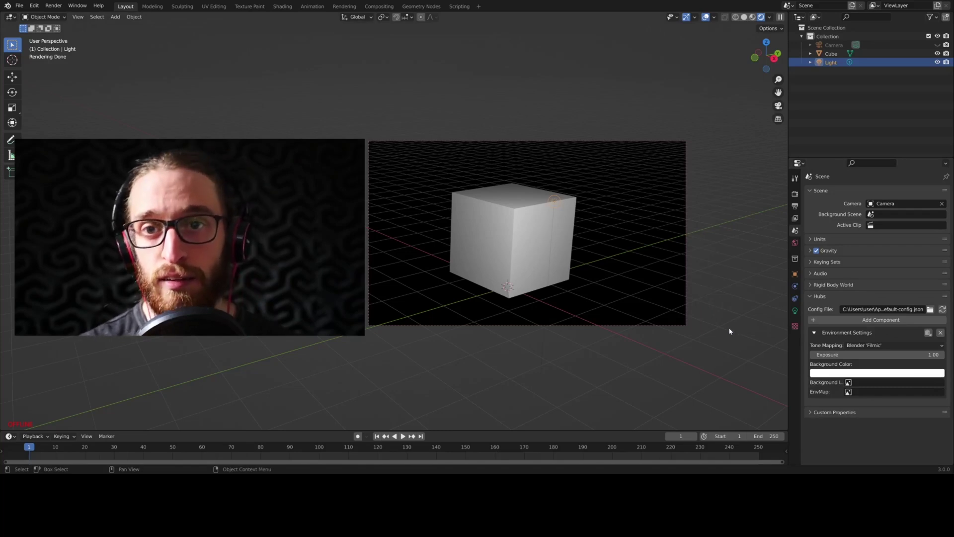
{"action": "left_click", "coordinate": [875, 345]}
{"action": "left_click", "coordinate": [882, 347]}
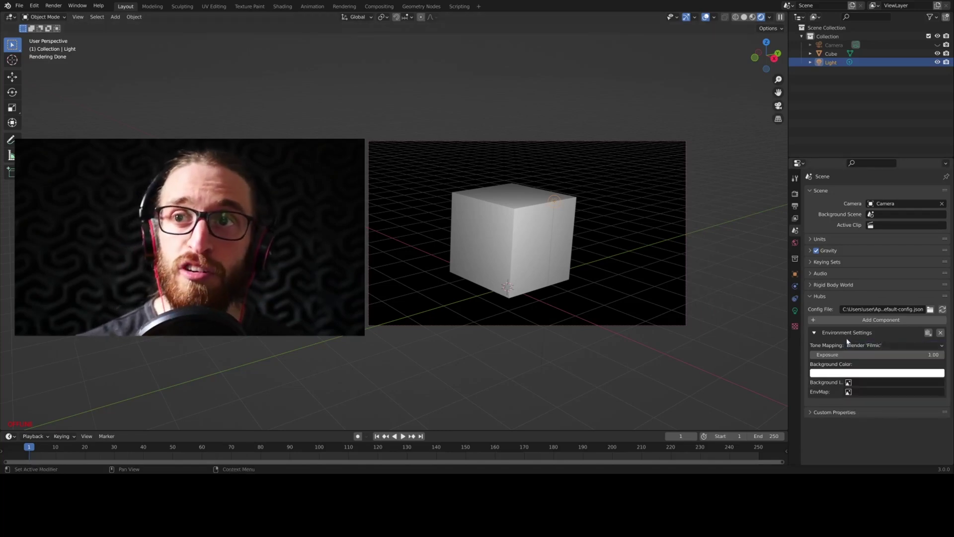
{"action": "left_click", "coordinate": [876, 345]}
{"action": "left_click", "coordinate": [878, 346]}
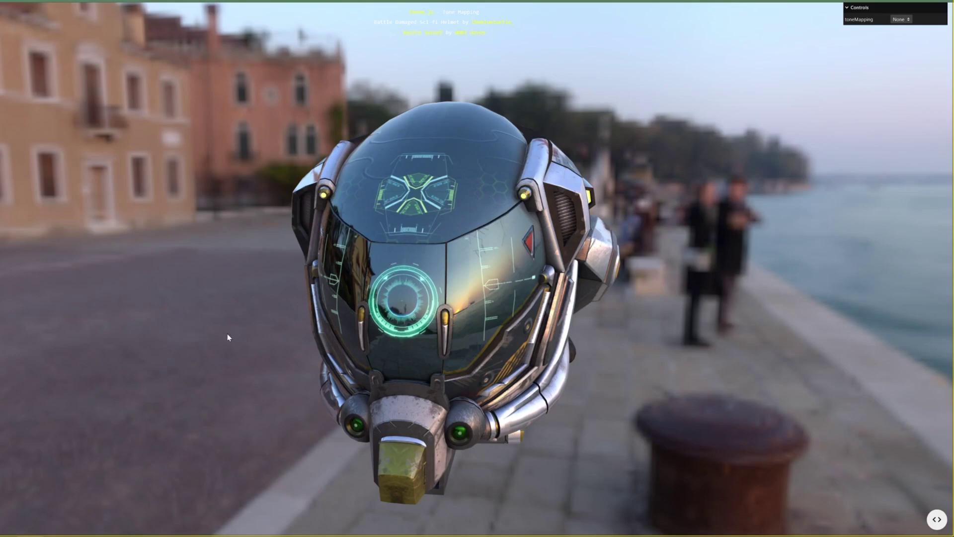
Change the helmet demo's toneMapping from None to ACESFilmic
{"action": "left_click_drag", "start_coordinate": [238, 338], "coordinate": [208, 338]}
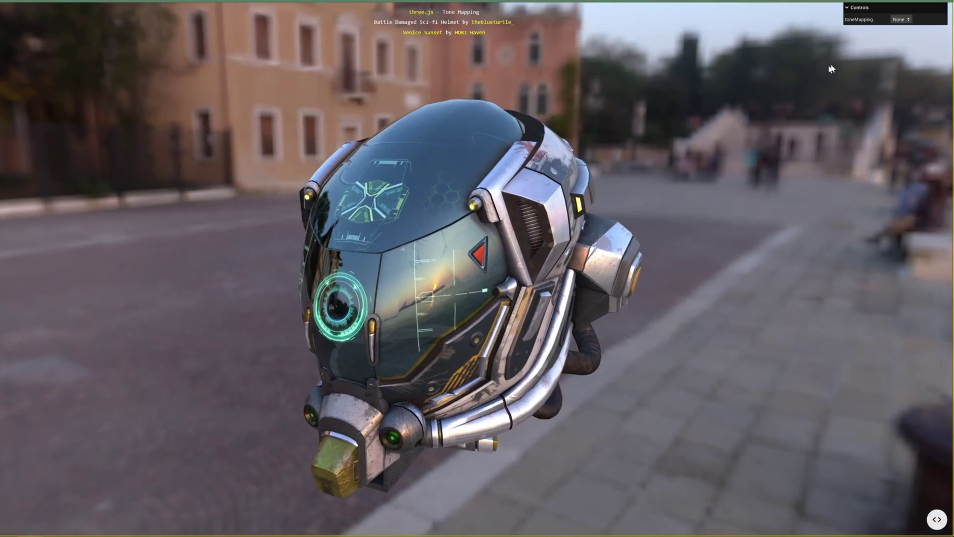
{"action": "left_click", "coordinate": [905, 20]}
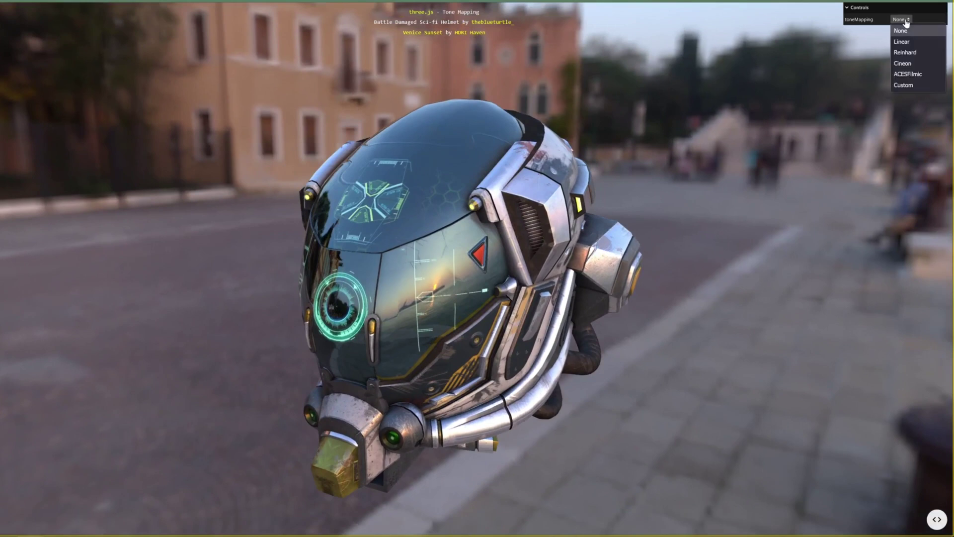
{"action": "left_click", "coordinate": [908, 74]}
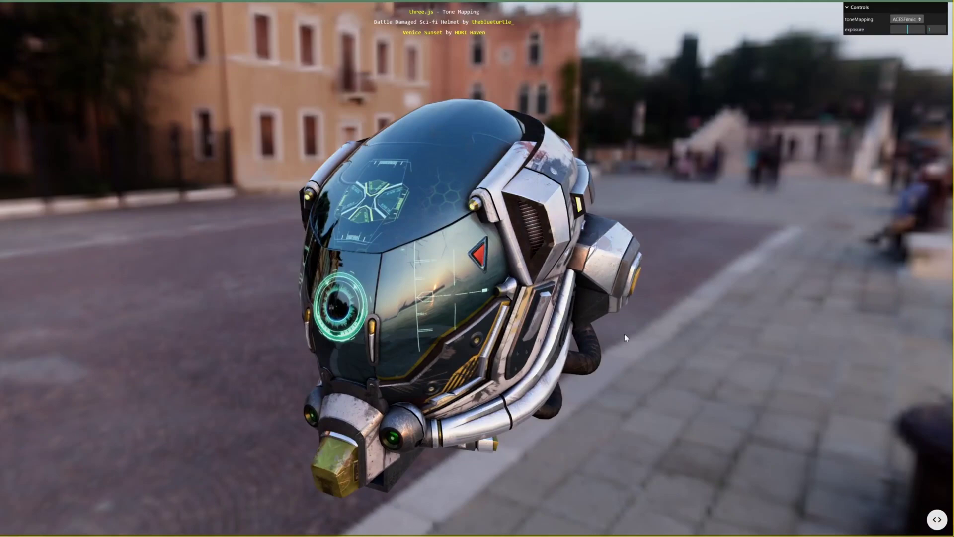
Orbit around the helmet to judge the ACESFilmic result from the sides and sky
{"action": "mouse_move", "coordinate": [189, 379]}
{"action": "left_mouse_down"}
{"action": "mouse_move", "coordinate": [278, 392]}
{"action": "mouse_move", "coordinate": [234, 398]}
{"action": "mouse_move", "coordinate": [177, 387]}
{"action": "mouse_move", "coordinate": [174, 373]}
{"action": "left_mouse_up"}
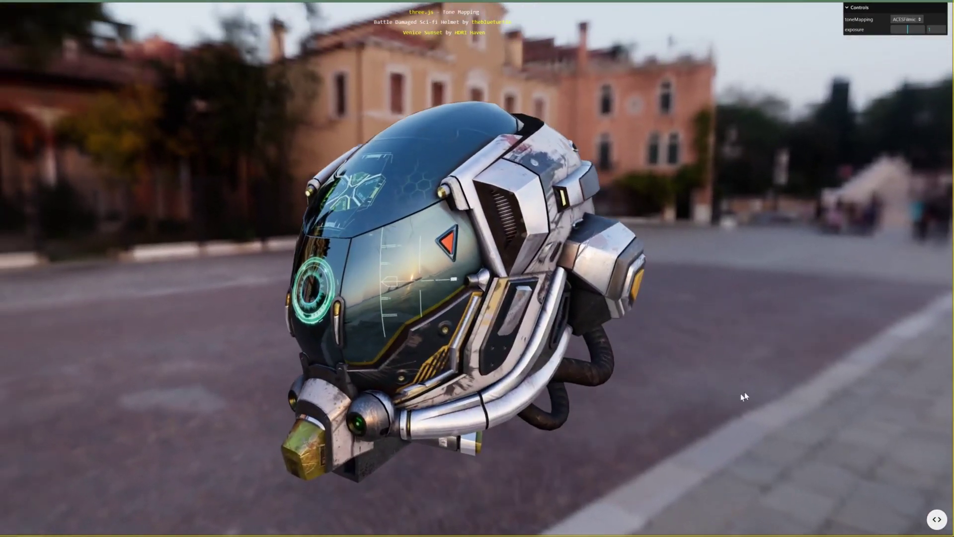
{"action": "left_click_drag", "start_coordinate": [744, 396], "coordinate": [792, 399]}
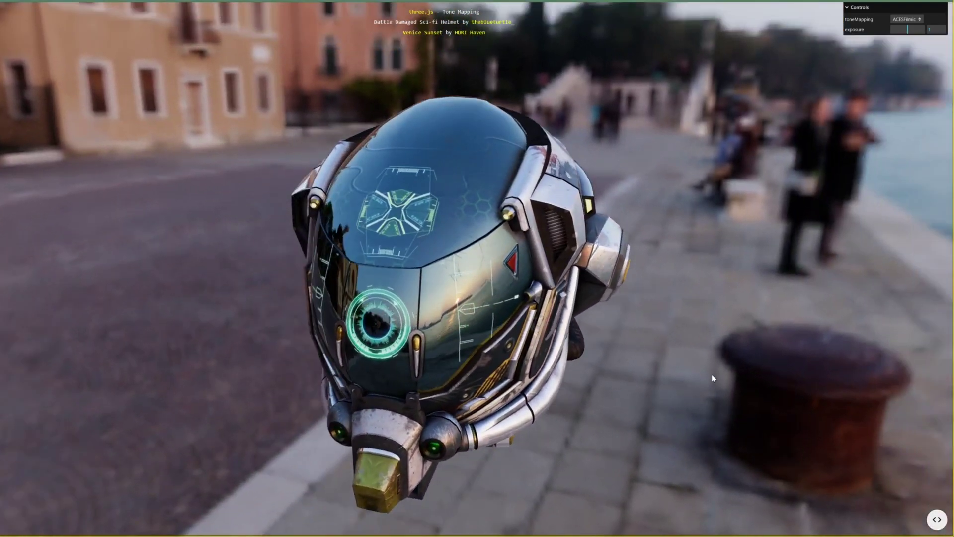
{"action": "left_click_drag", "start_coordinate": [712, 374], "coordinate": [681, 381]}
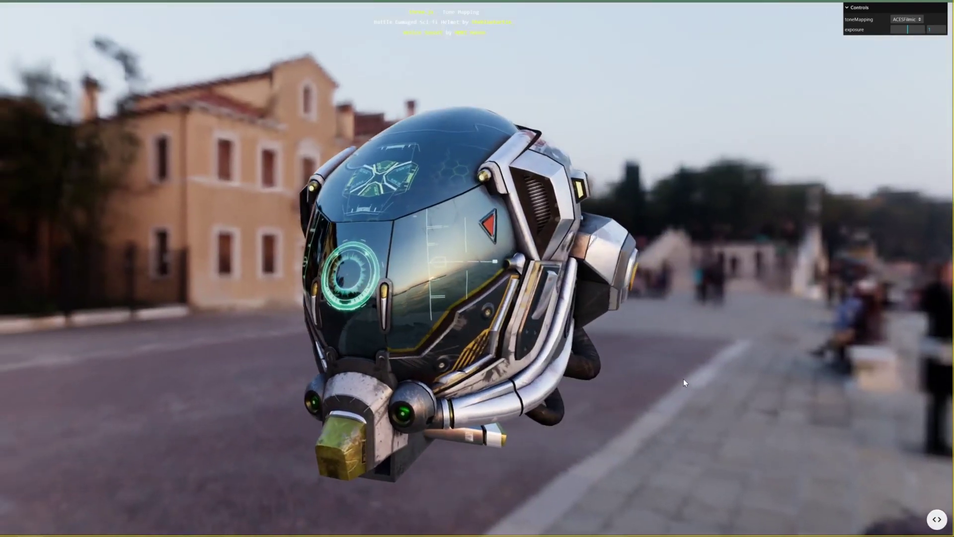
{"action": "left_click_drag", "start_coordinate": [684, 378], "coordinate": [780, 298]}
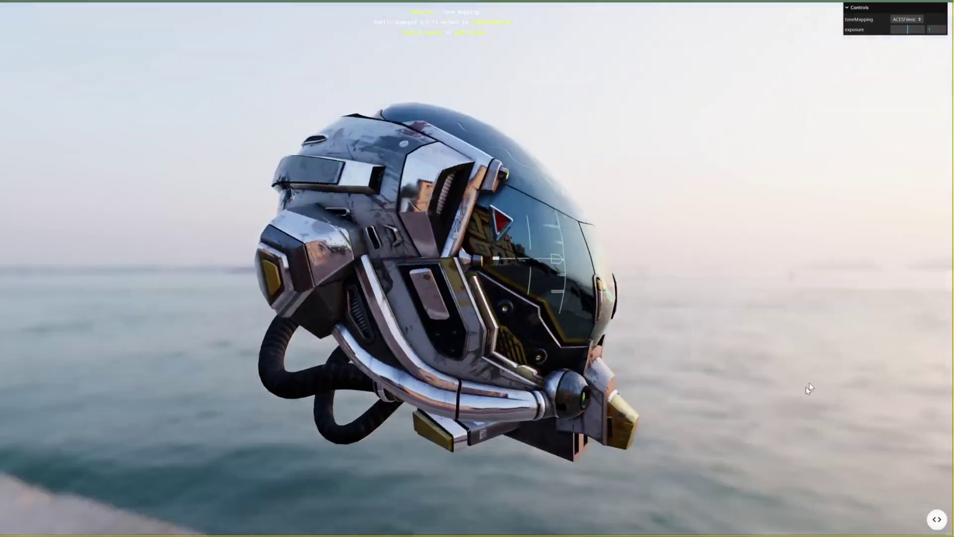
{"action": "left_click_drag", "start_coordinate": [809, 388], "coordinate": [678, 403]}
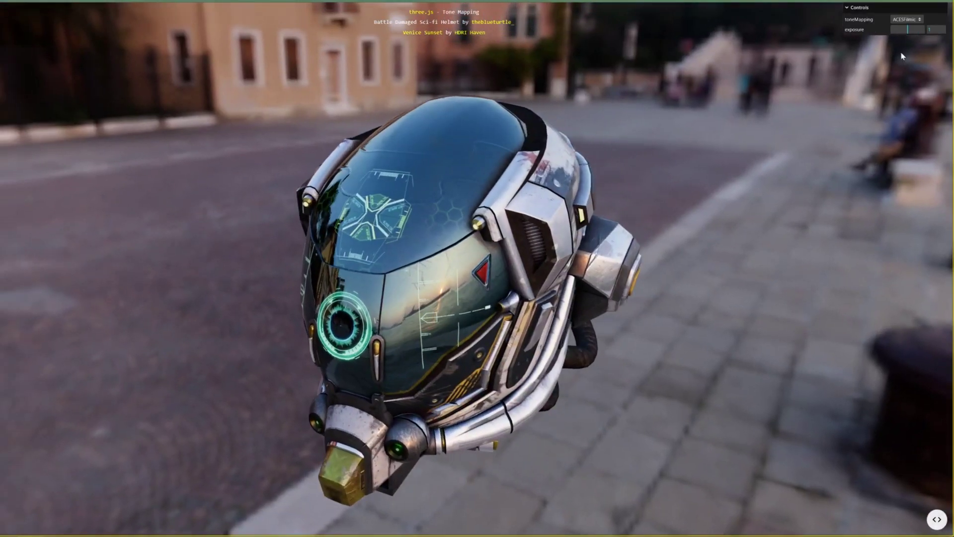
Try Linear and None tone mapping on the helmet, ending on Linear
{"action": "left_click", "coordinate": [913, 20]}
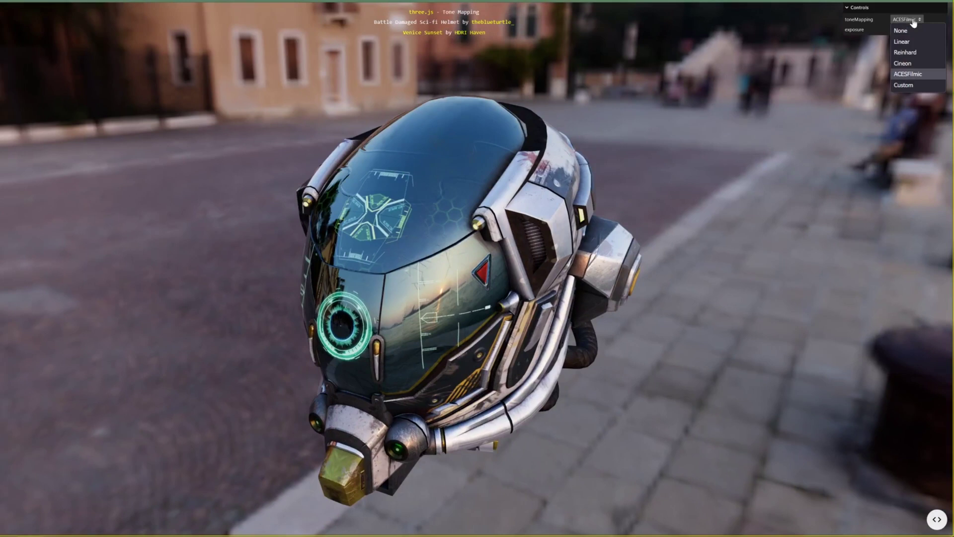
{"action": "left_click", "coordinate": [917, 43]}
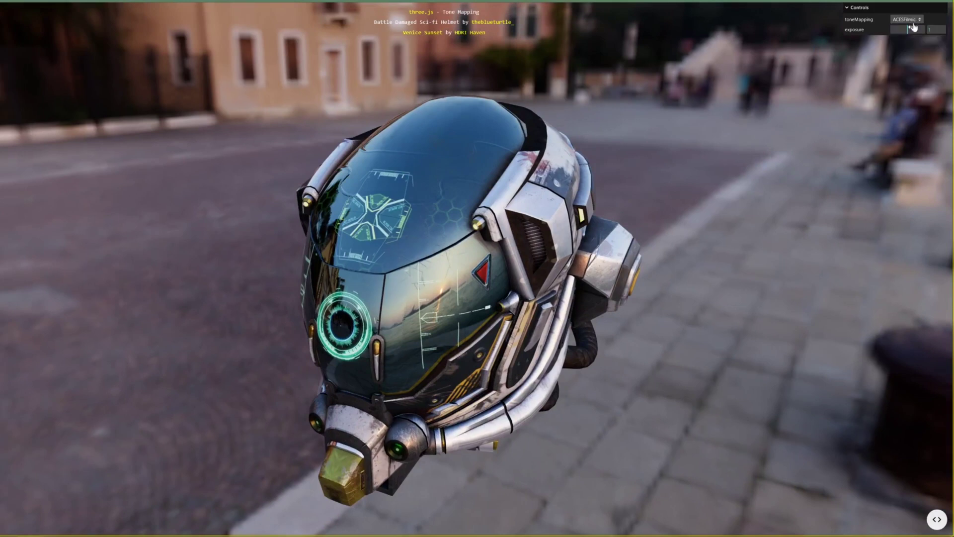
{"action": "left_click", "coordinate": [908, 20]}
{"action": "left_click", "coordinate": [907, 31]}
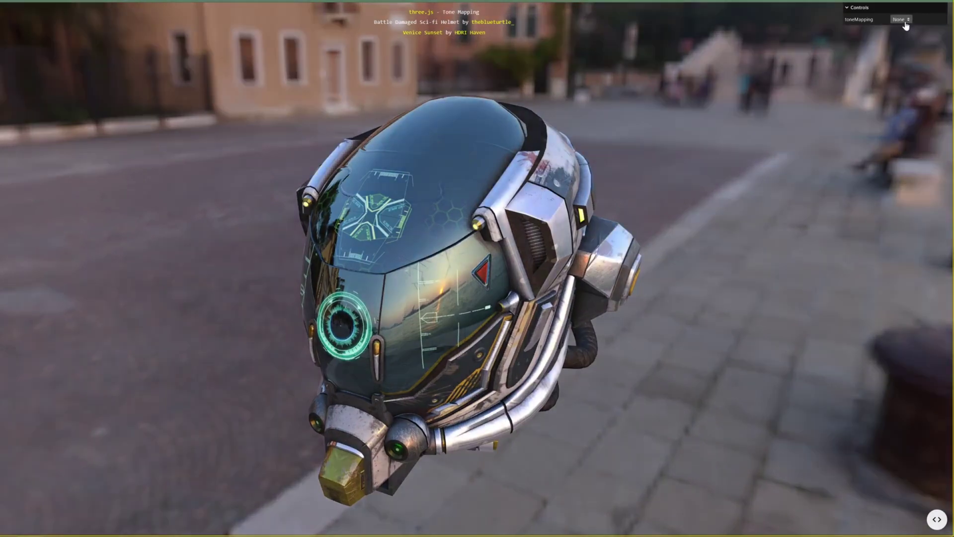
{"action": "left_click", "coordinate": [899, 20]}
{"action": "left_click", "coordinate": [900, 43]}
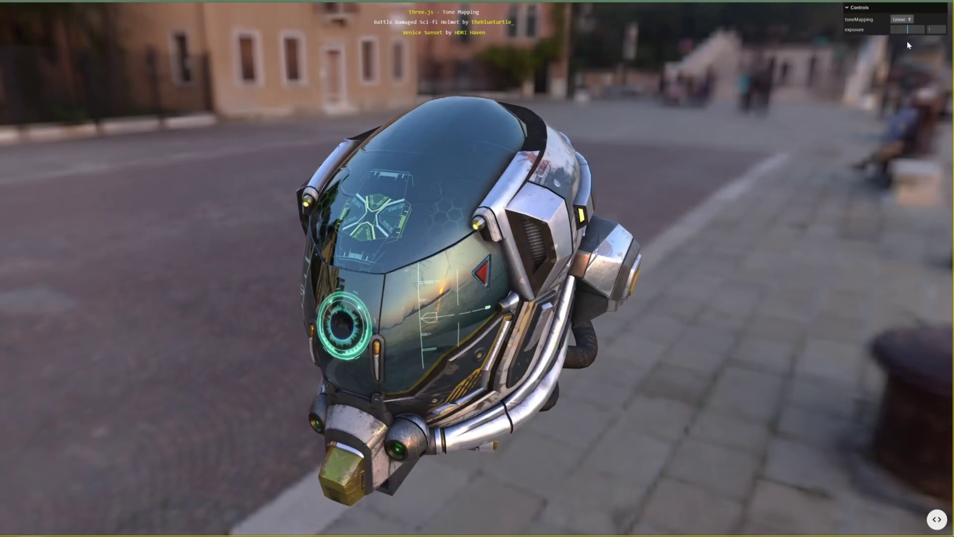
Raise exposure to about 1.9, lower it to 0.224, then retype it as 1
{"action": "mouse_move", "coordinate": [907, 30]}
{"action": "left_mouse_down"}
{"action": "mouse_move", "coordinate": [923, 34]}
{"action": "mouse_move", "coordinate": [895, 31]}
{"action": "left_mouse_up"}
{"action": "left_click_drag", "start_coordinate": [597, 194], "coordinate": [795, 174]}
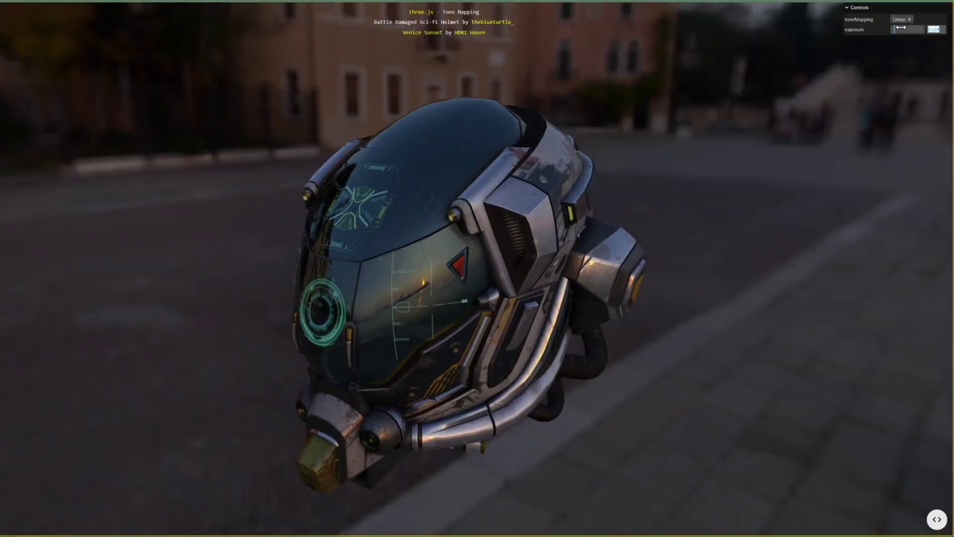
{"action": "type", "text": "1"}
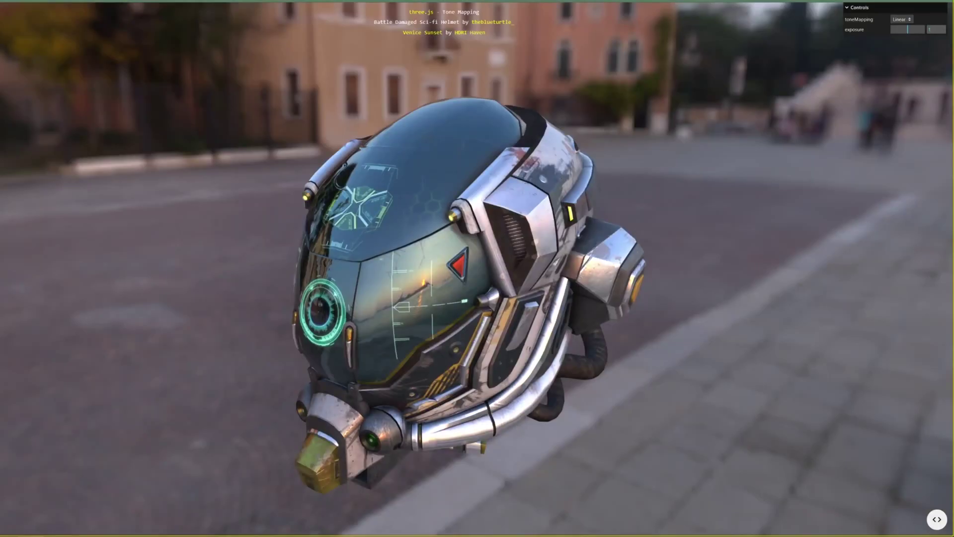
Compare Cineon and ACESFilmic tone mapping while orbiting the helmet
{"action": "left_click", "coordinate": [904, 20]}
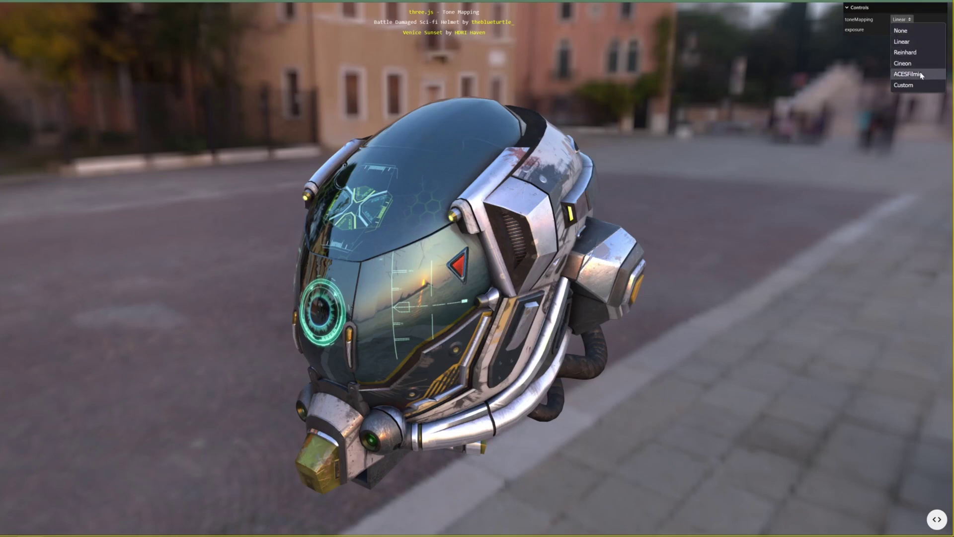
{"action": "left_click", "coordinate": [903, 63]}
{"action": "left_click_drag", "start_coordinate": [686, 240], "coordinate": [641, 244]}
{"action": "left_click", "coordinate": [903, 20]}
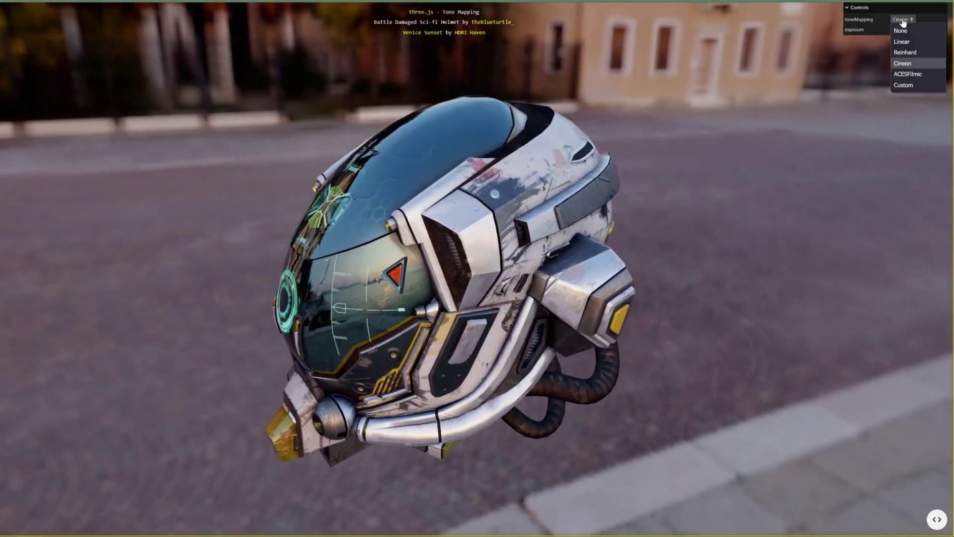
{"action": "left_click", "coordinate": [907, 74]}
{"action": "mouse_move", "coordinate": [692, 266]}
{"action": "left_mouse_down"}
{"action": "mouse_move", "coordinate": [698, 245]}
{"action": "mouse_move", "coordinate": [576, 251]}
{"action": "mouse_move", "coordinate": [698, 258]}
{"action": "left_mouse_up"}
Try Reinhard, then Linear tone mapping, orbiting the helmet in between
{"action": "left_click", "coordinate": [906, 19]}
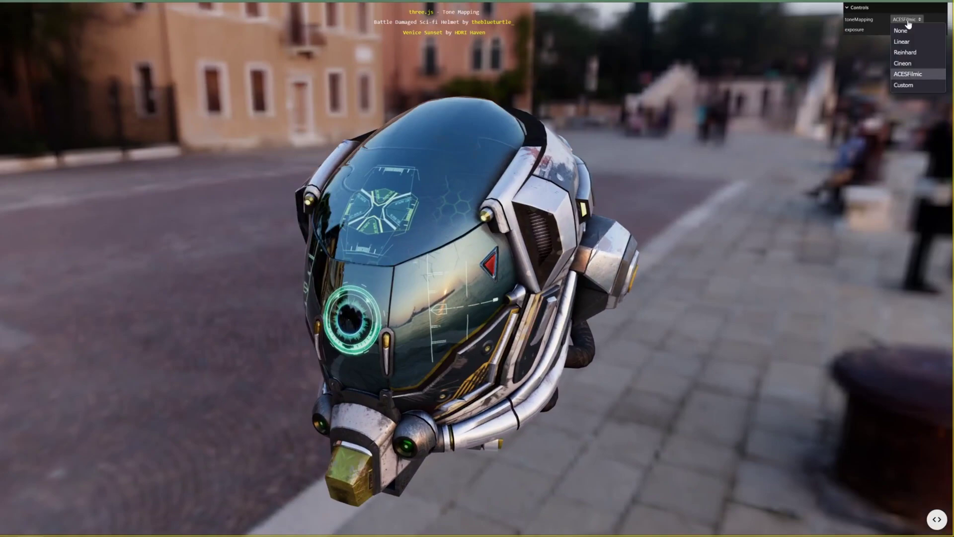
{"action": "left_click", "coordinate": [906, 52]}
{"action": "left_click_drag", "start_coordinate": [624, 298], "coordinate": [801, 179]}
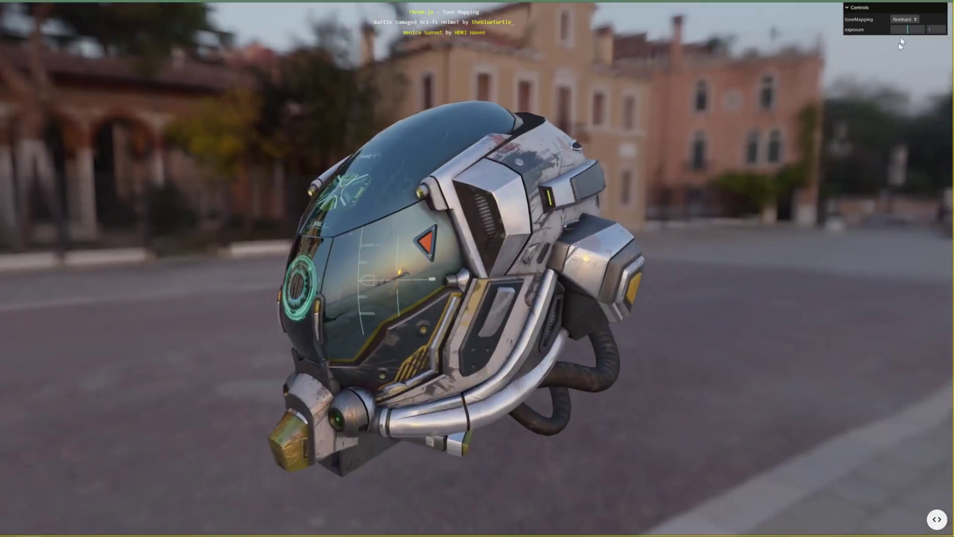
{"action": "left_click", "coordinate": [910, 20]}
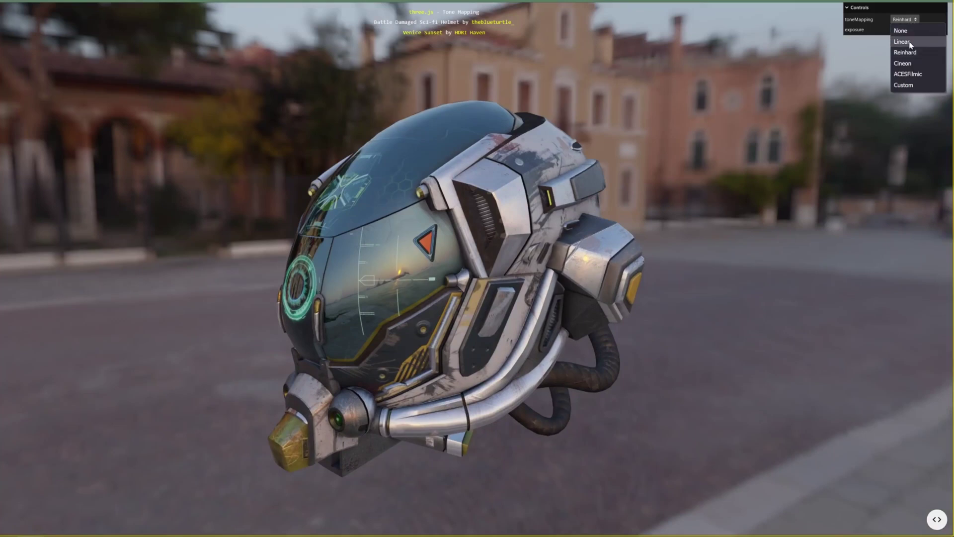
{"action": "left_click", "coordinate": [909, 42]}
Turn tone mapping off, then finish on Custom tone mapping and orbit the helmet
{"action": "left_click", "coordinate": [903, 19]}
{"action": "left_click", "coordinate": [900, 30]}
{"action": "left_click", "coordinate": [901, 19]}
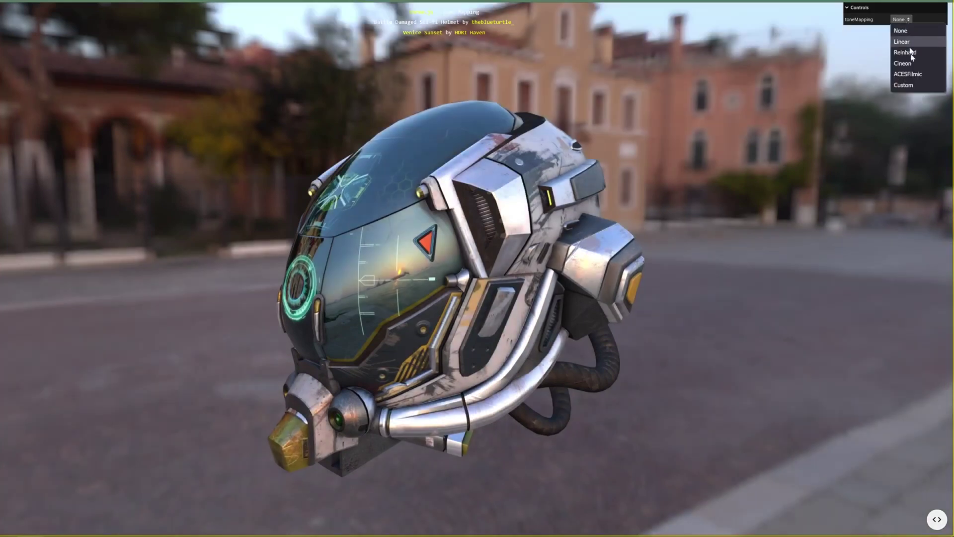
{"action": "left_click", "coordinate": [904, 85]}
{"action": "left_click_drag", "start_coordinate": [877, 111], "coordinate": [764, 116]}
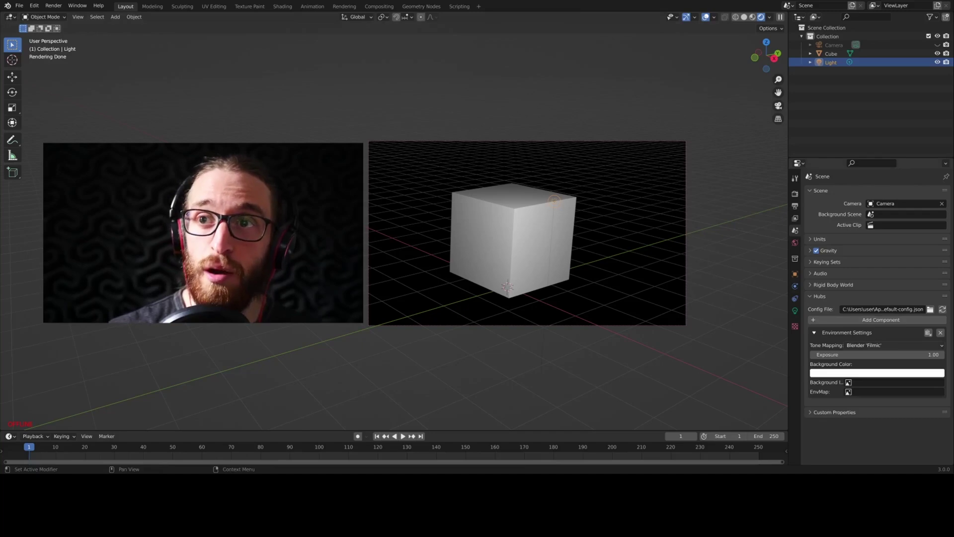
Open the Tone Mapping dropdown in Blender's Hubs Environment Settings panel
{"action": "left_click", "coordinate": [893, 345]}
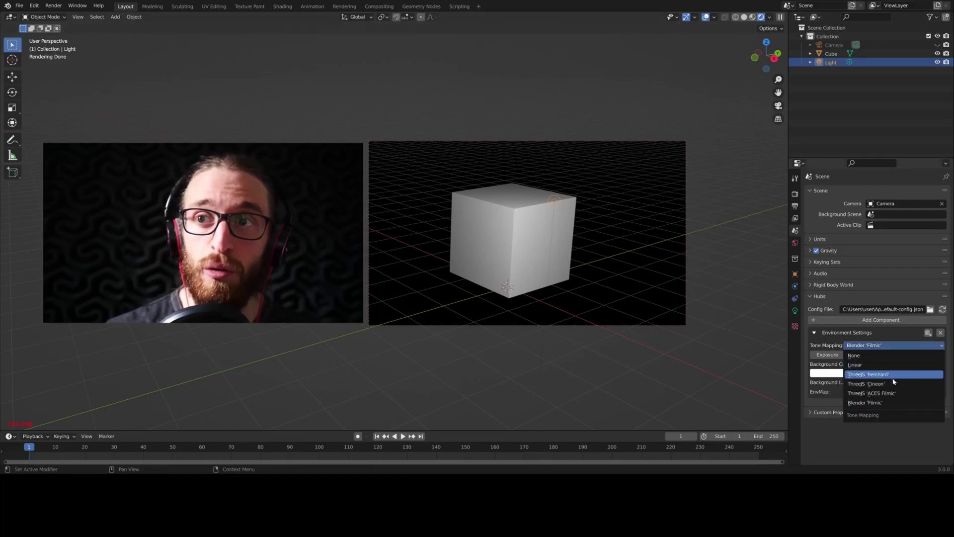
Pick ThreeJS 'Cineon' in the Hubs Tone Mapping dropdown, keeping exposure 1.00
{"action": "left_click", "coordinate": [889, 402]}
{"action": "left_click", "coordinate": [893, 345]}
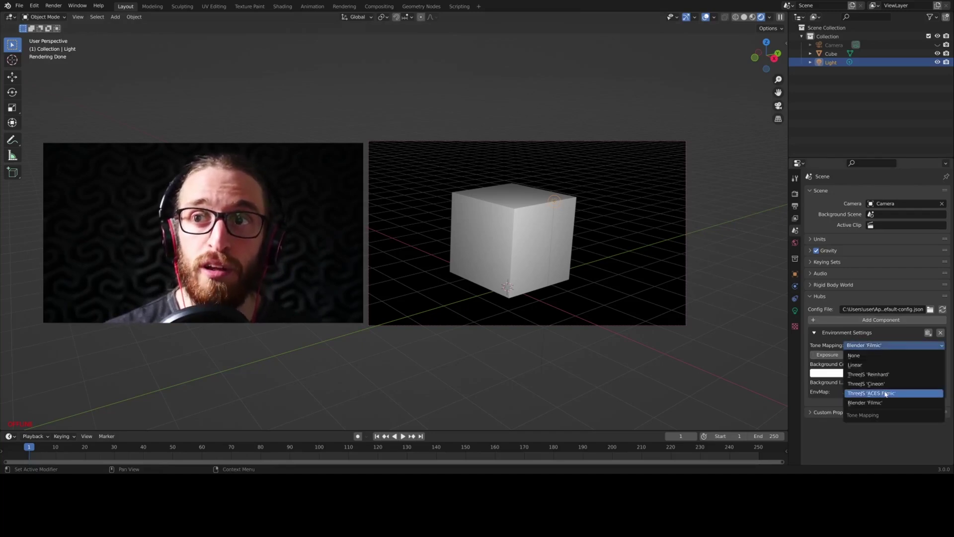
{"action": "left_click", "coordinate": [885, 394]}
{"action": "left_click", "coordinate": [893, 345]}
{"action": "left_click", "coordinate": [889, 384]}
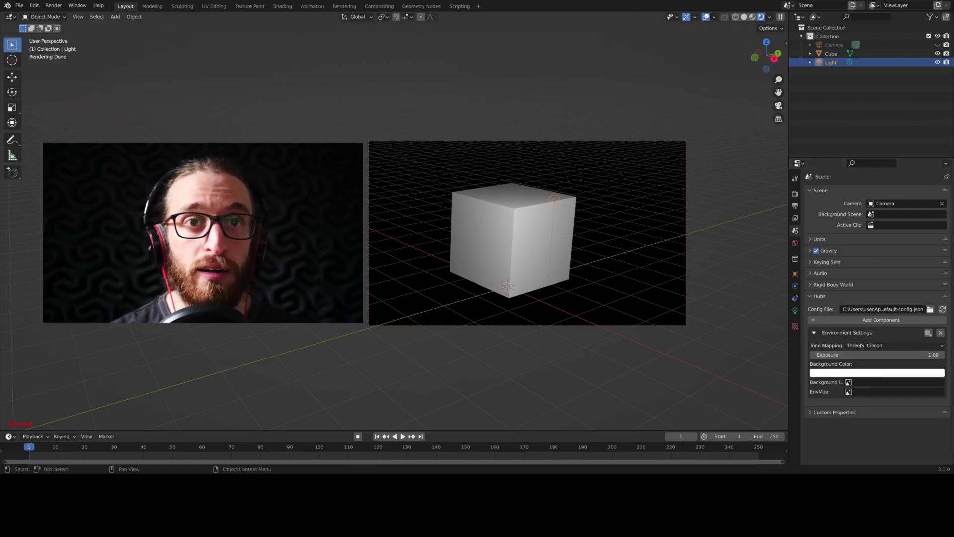
{"action": "key", "text": "alt+Tab"}
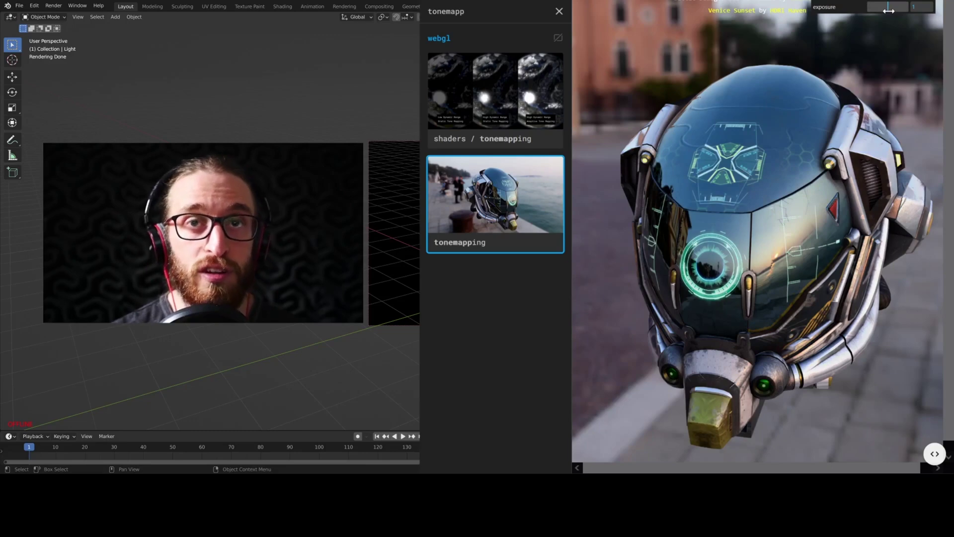
Lower the demo's exposure to 0.826, then 0.53, then 0.458 while orbiting the helmet
{"action": "mouse_move", "coordinate": [889, 11]}
{"action": "left_mouse_down"}
{"action": "mouse_move", "coordinate": [900, 12]}
{"action": "mouse_move", "coordinate": [879, 13]}
{"action": "left_mouse_up"}
{"action": "left_click_drag", "start_coordinate": [815, 99], "coordinate": [927, 110]}
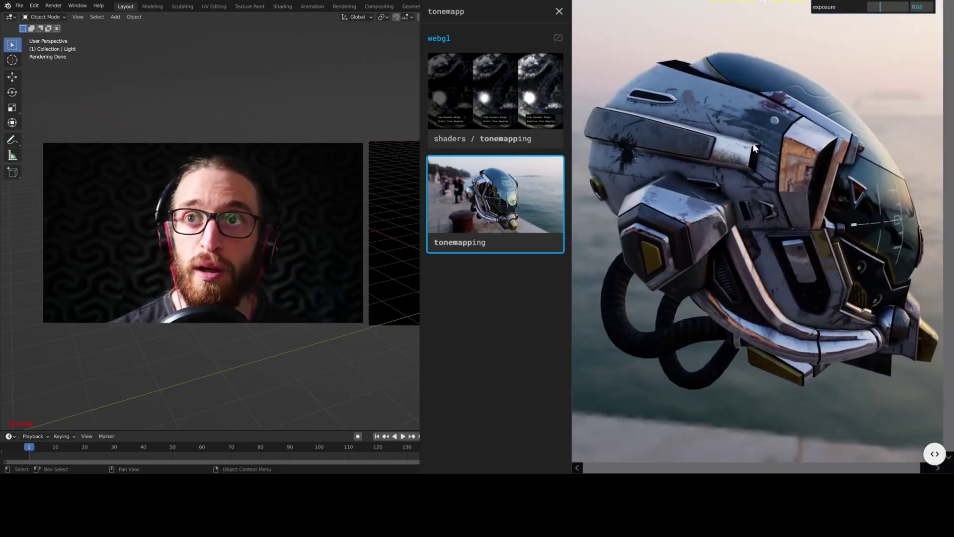
{"action": "left_click_drag", "start_coordinate": [753, 144], "coordinate": [812, 125]}
{"action": "left_click_drag", "start_coordinate": [880, 7], "coordinate": [869, 7]}
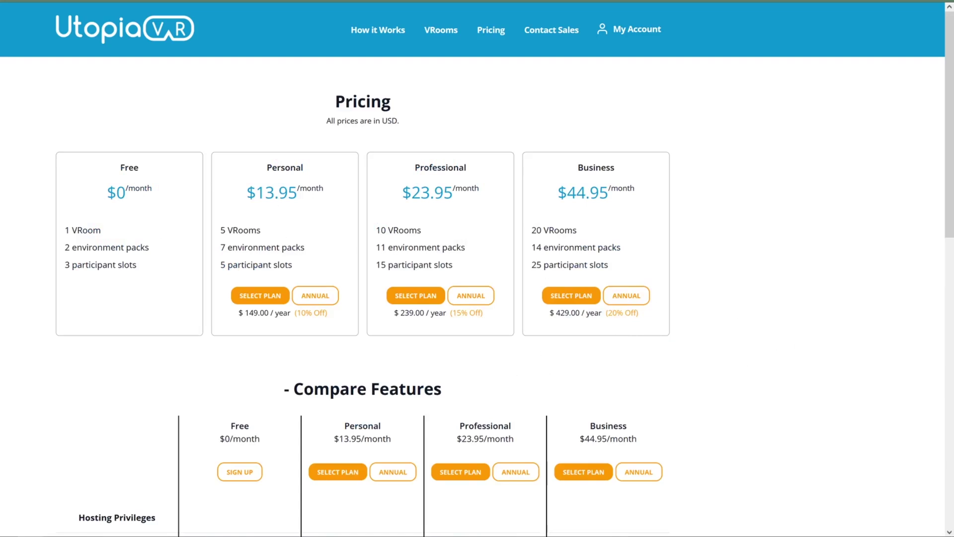
{"action": "left_click_drag", "start_coordinate": [227, 229], "coordinate": [304, 247]}
{"action": "left_click", "coordinate": [279, 247]}
{"action": "left_click", "coordinate": [290, 261]}
{"action": "left_click", "coordinate": [299, 253]}
{"action": "left_click_drag", "start_coordinate": [386, 230], "coordinate": [410, 230]}
{"action": "left_click_drag", "start_coordinate": [532, 229], "coordinate": [584, 247]}
{"action": "left_click", "coordinate": [648, 256]}
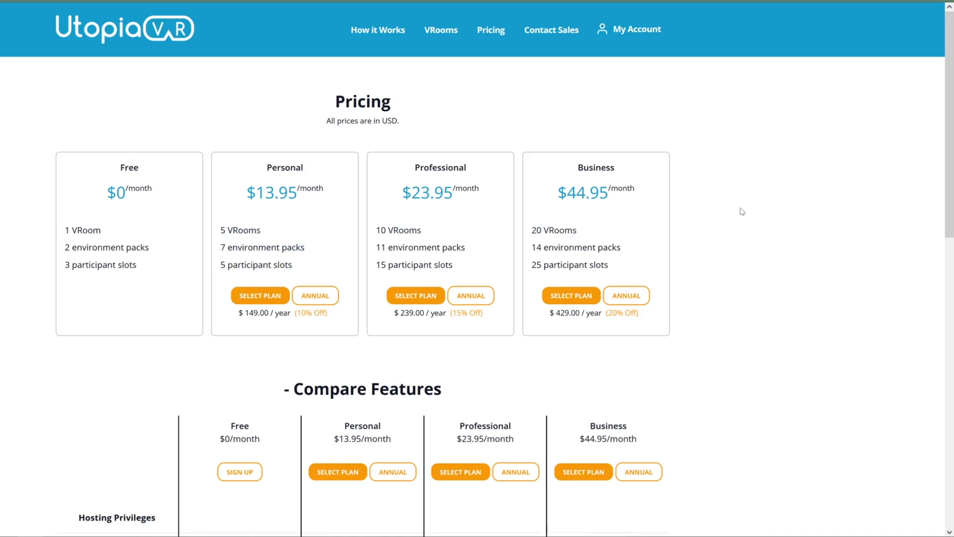